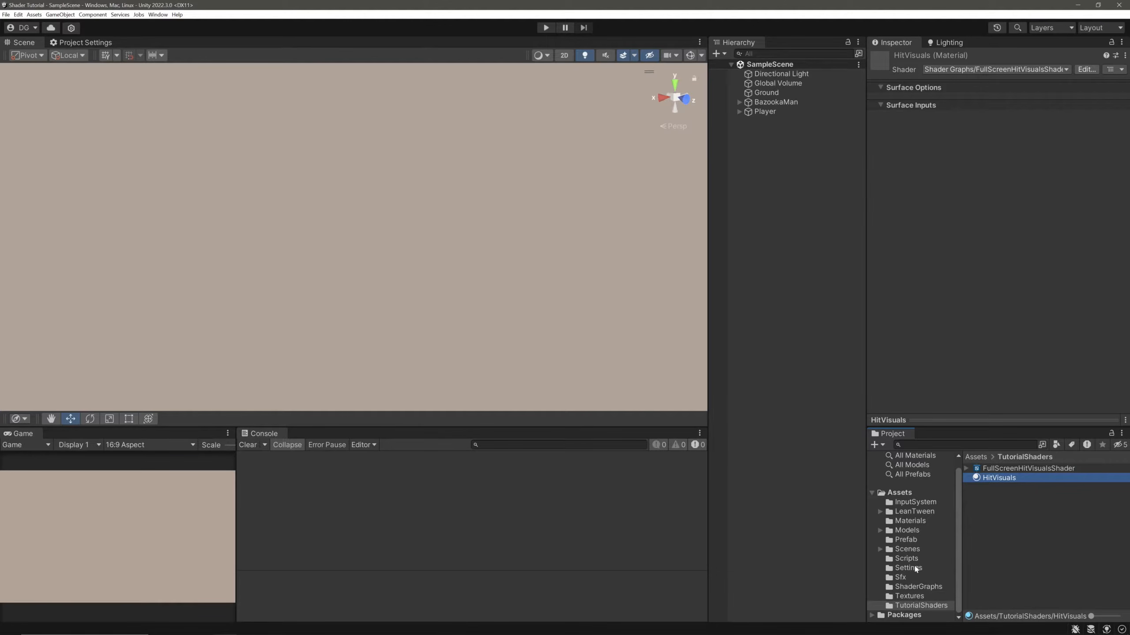
# Open the FullScreenHitVisualsShader graph and set its Universal target's blend mode to Additive
pyautogui.click(1023, 496)
pyautogui.scroll(-3, 1018, 327)
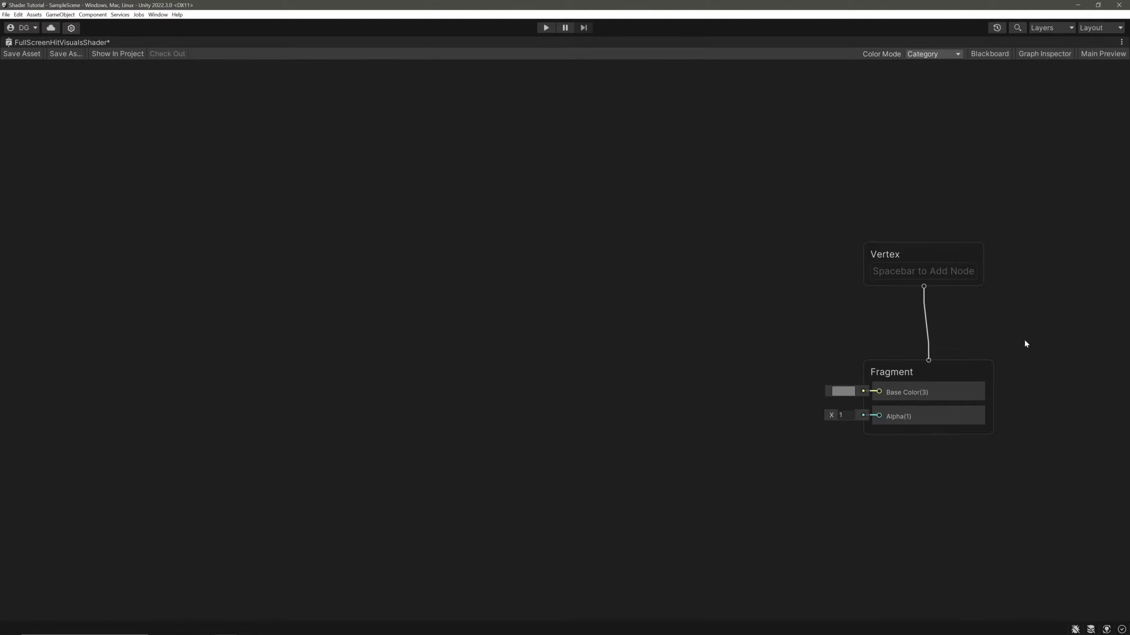
pyautogui.click(1050, 54)
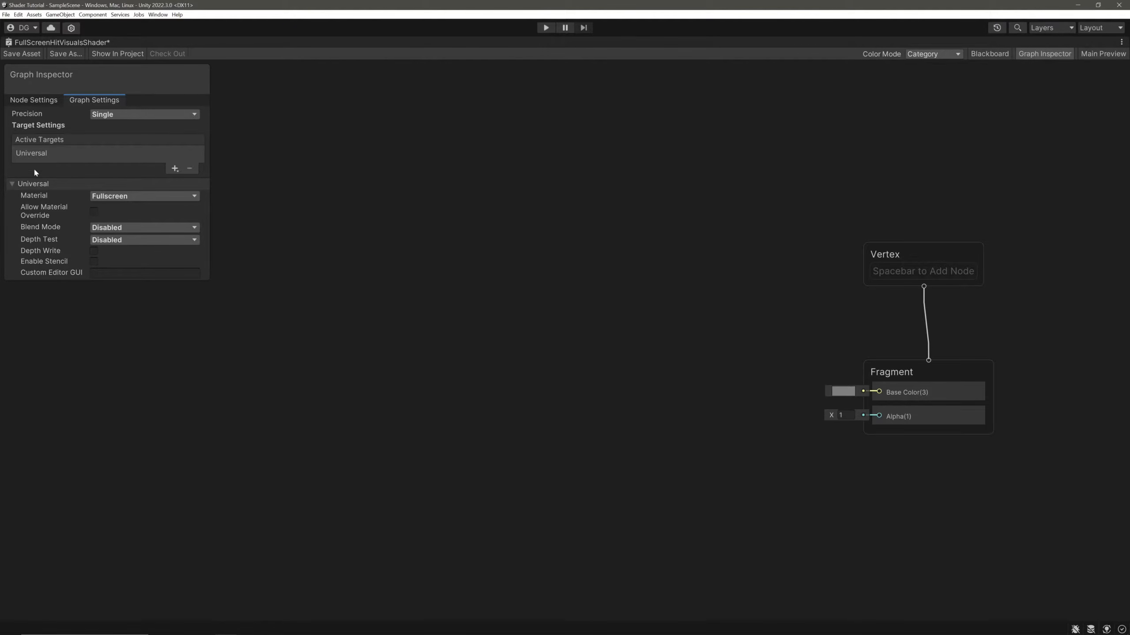
pyautogui.click(115, 228)
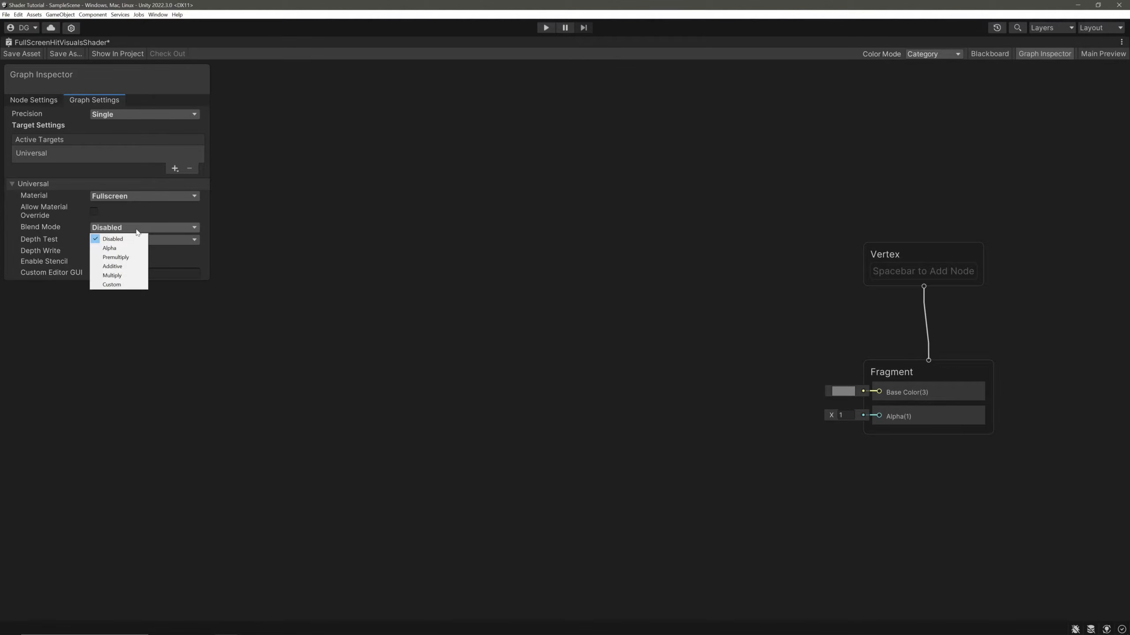
pyautogui.click(141, 267)
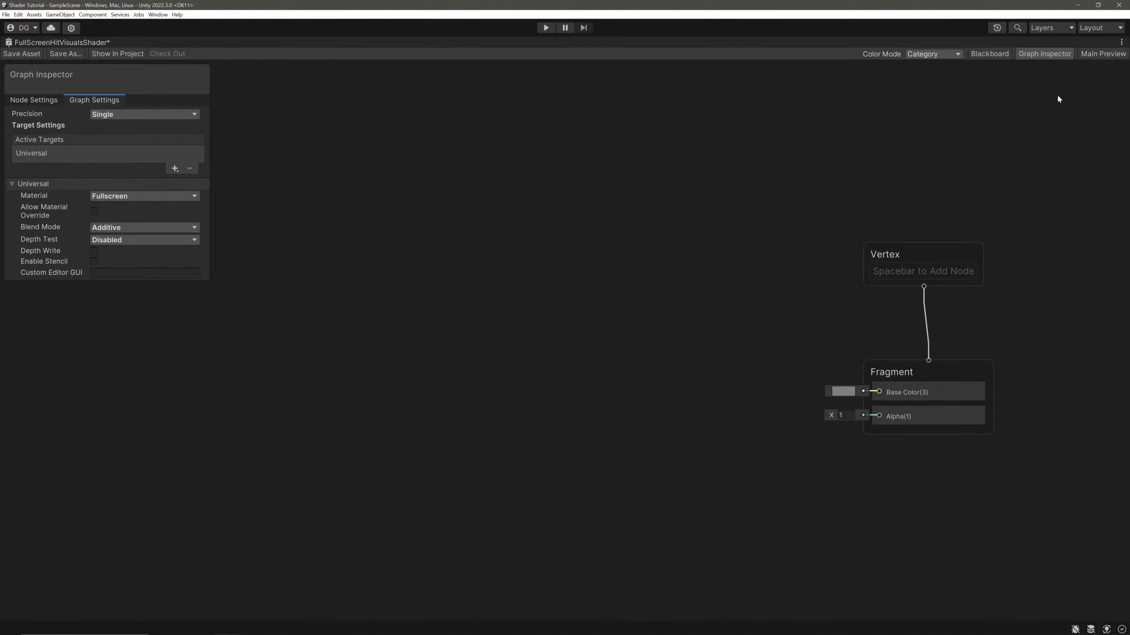
# Add a Texture2D property named MainTexture to the shader graph
pyautogui.click(989, 54)
pyautogui.click(192, 347)
pyautogui.click(236, 428)
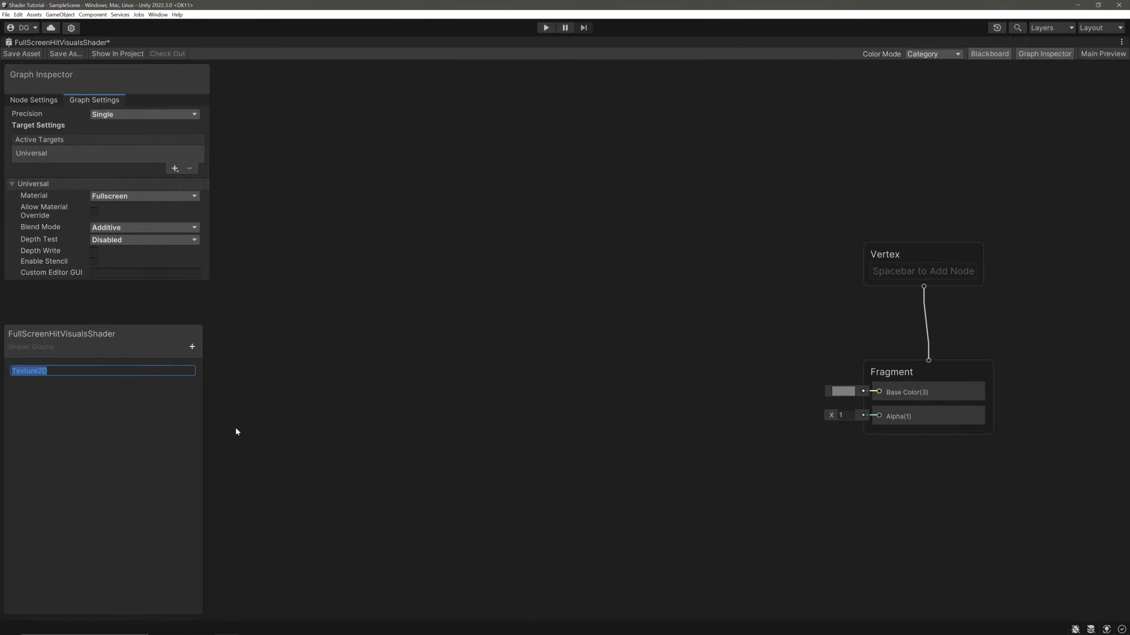
pyautogui.write('MainTexture')
pyautogui.press('Return')
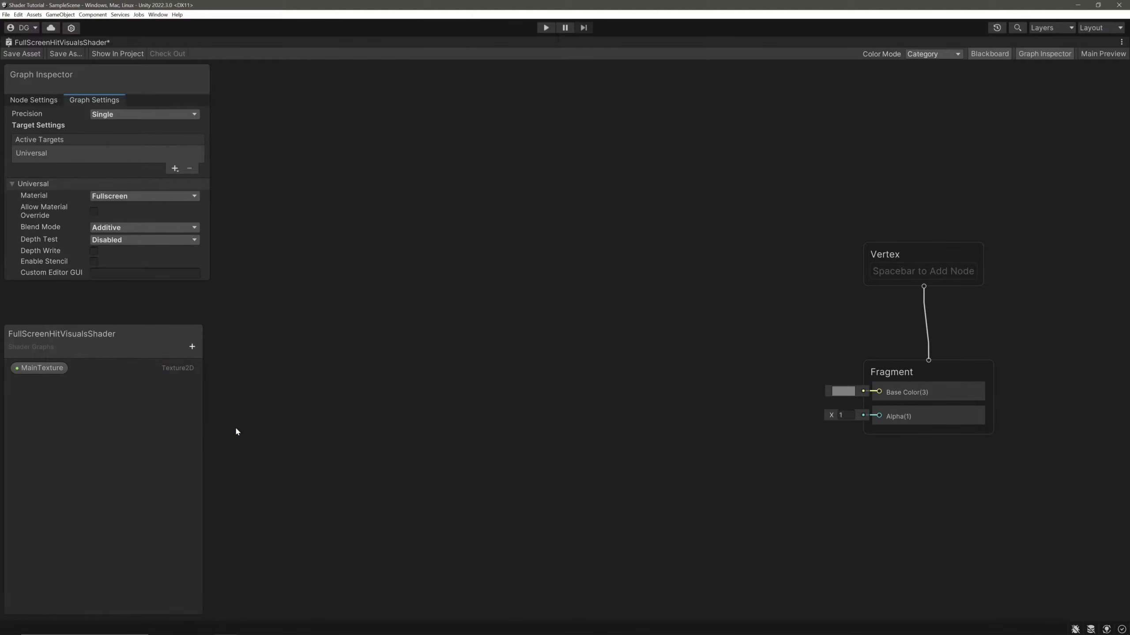
# Set MainTexture's default texture to Splash and enable Use Tiling and Offset for it
pyautogui.click(53, 367)
pyautogui.click(187, 162)
pyautogui.write('spla')
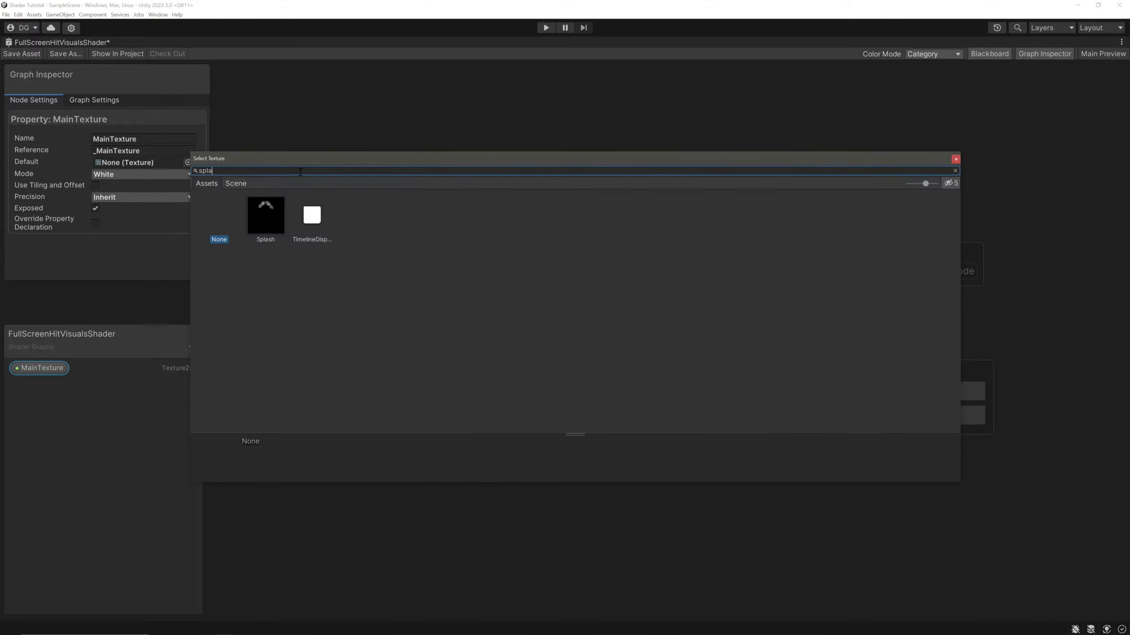
pyautogui.doubleClick(282, 217)
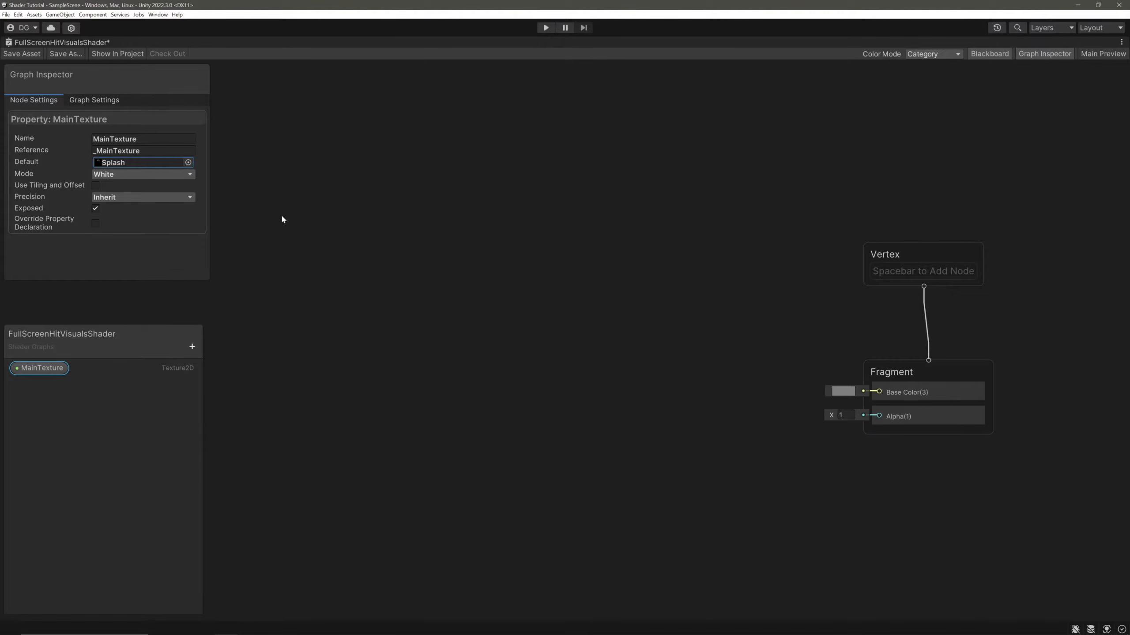
pyautogui.click(96, 185)
# Place MainTexture in the graph and connect it to the Texture input of a new Sample Texture 2D node
pyautogui.moveTo(41, 367); pyautogui.dragTo(292, 269)
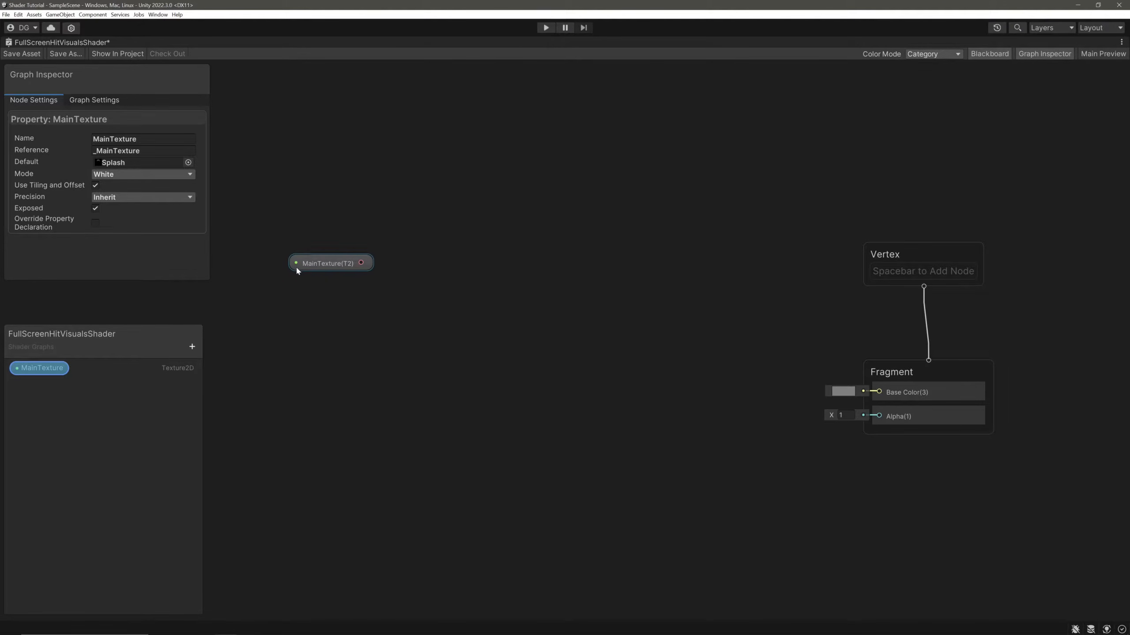
pyautogui.click(338, 267)
pyautogui.press('space')
pyautogui.write('sampl')
pyautogui.click(547, 253)
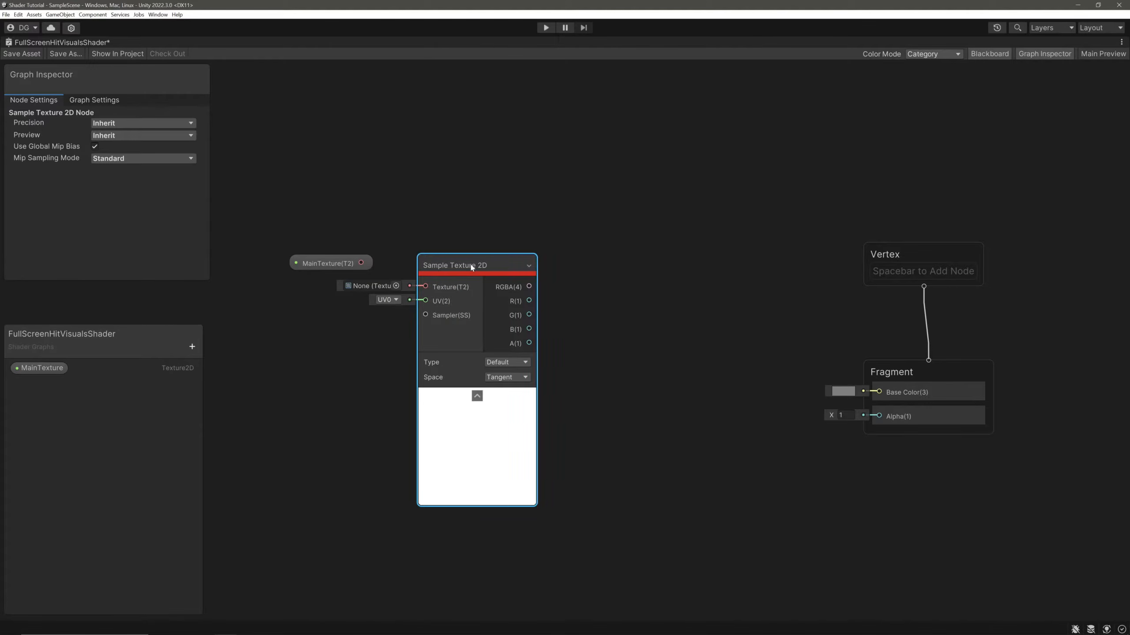
pyautogui.moveTo(361, 262); pyautogui.dragTo(459, 277)
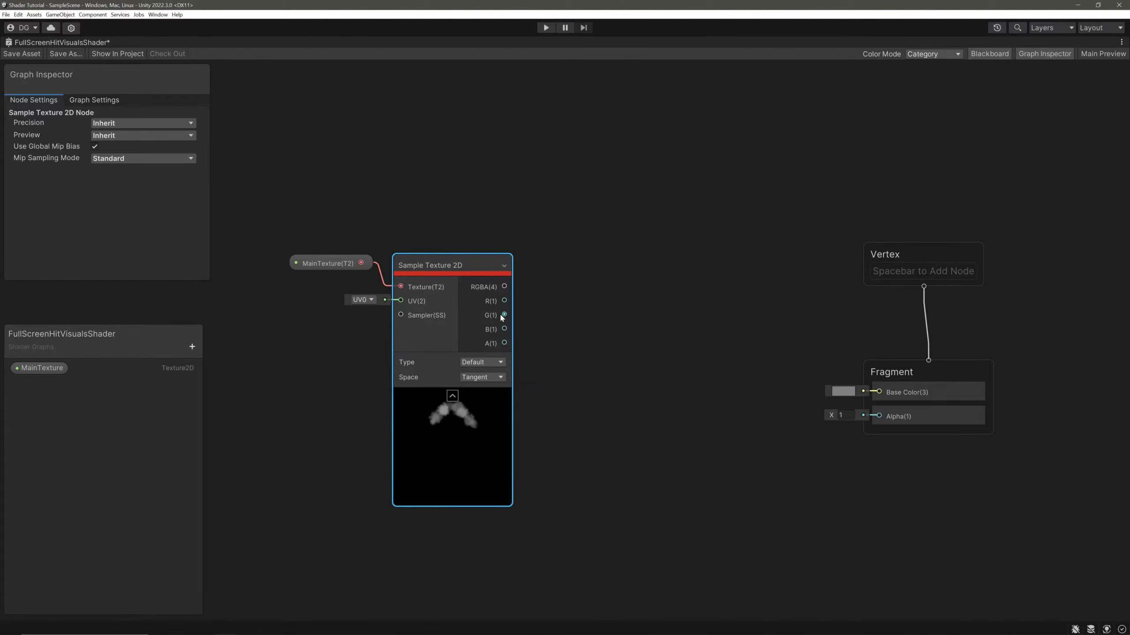
# Add a Color property named BaseColor to the shader graph
pyautogui.click(192, 346)
pyautogui.click(220, 392)
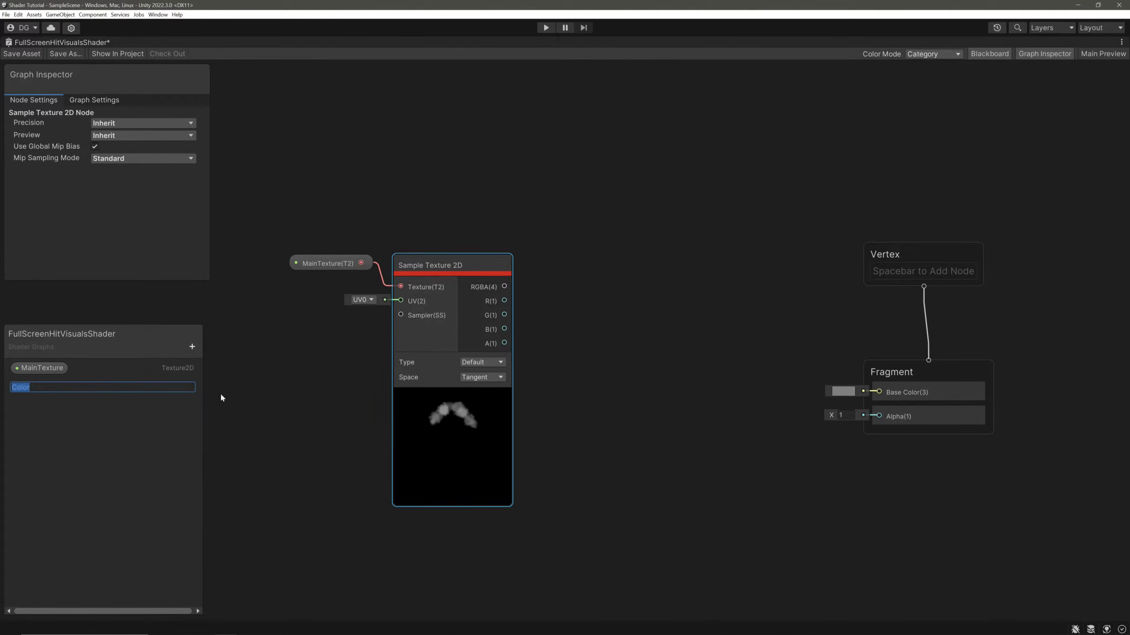
pyautogui.write('BaseColor')
pyautogui.press('Return')
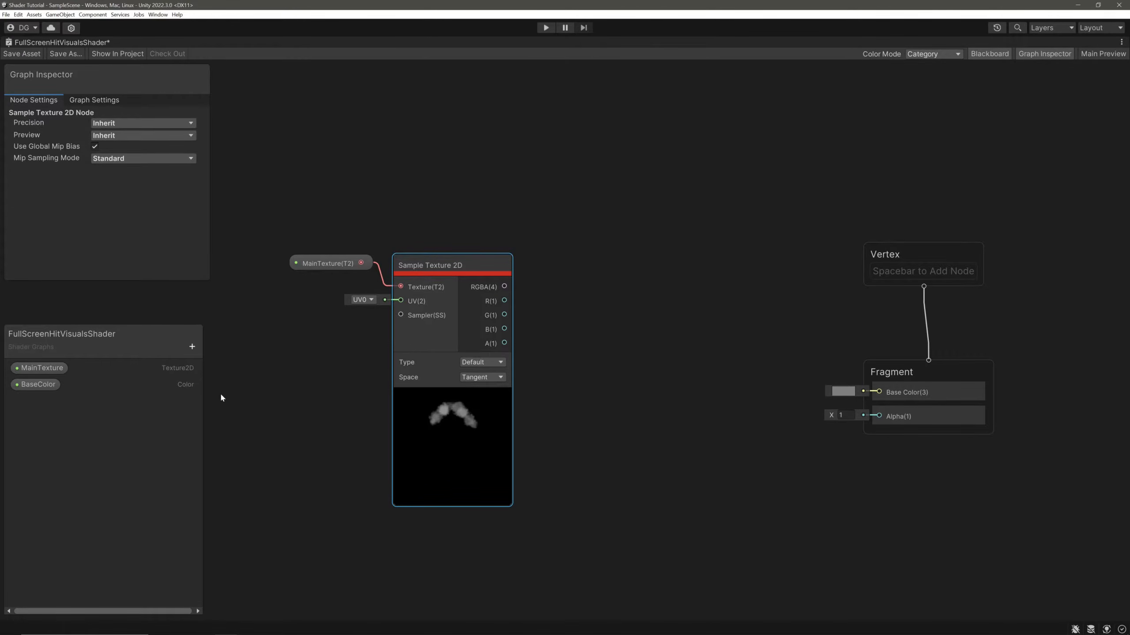
# Switch BaseColor to HDR mode and set its default to red (255, 0, 0) with intensity 2
pyautogui.click(29, 386)
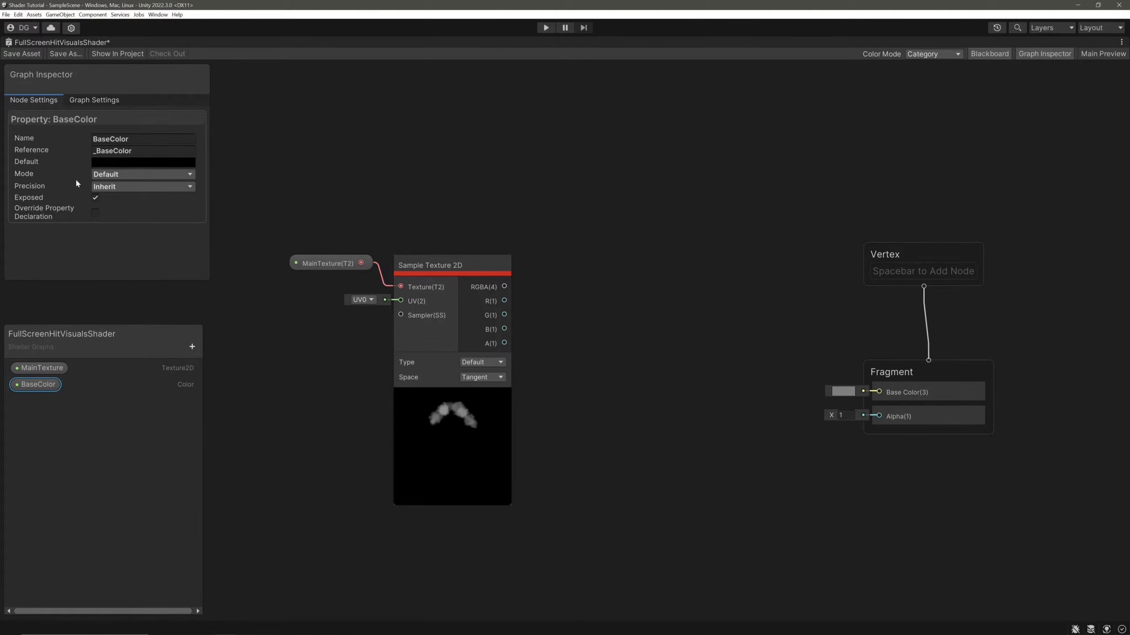
pyautogui.click(107, 174)
pyautogui.click(106, 195)
pyautogui.click(163, 163)
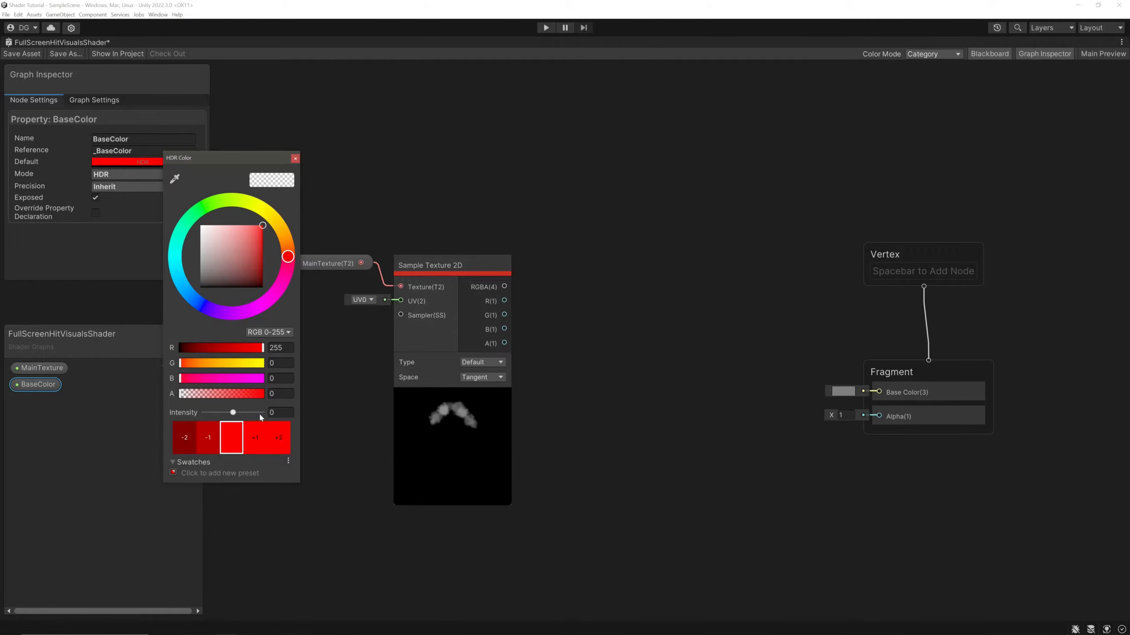
pyautogui.click(249, 435)
pyautogui.click(248, 435)
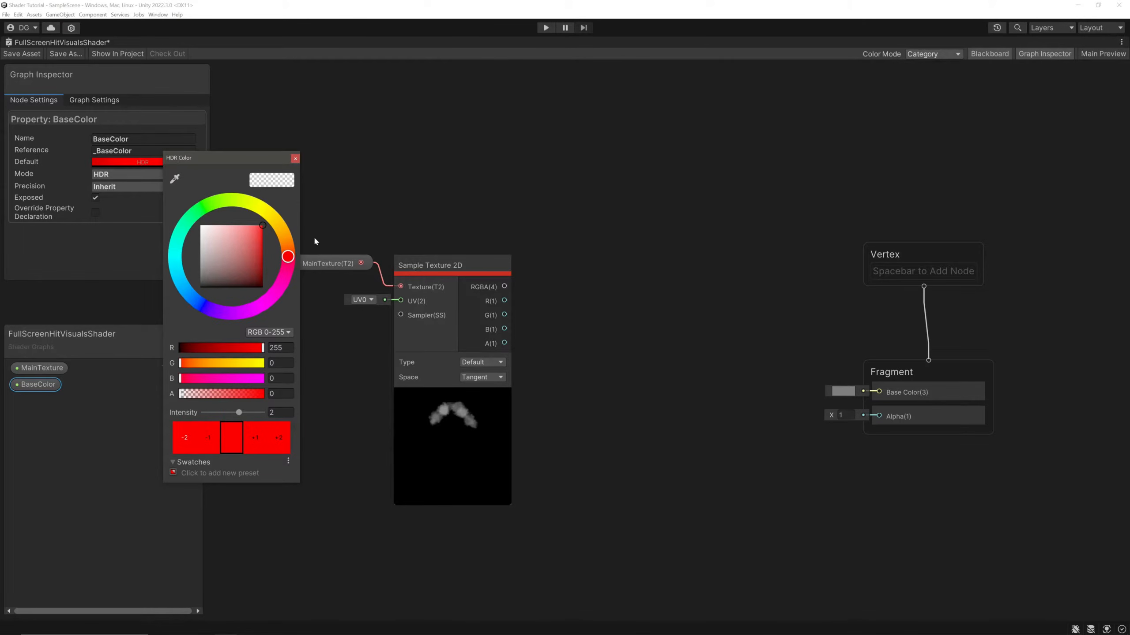
pyautogui.click(295, 159)
# Multiply a BaseColor node by the texture sample's RGBA output and connect the result to the Fragment's Base Color
pyautogui.moveTo(35, 385); pyautogui.dragTo(477, 242)
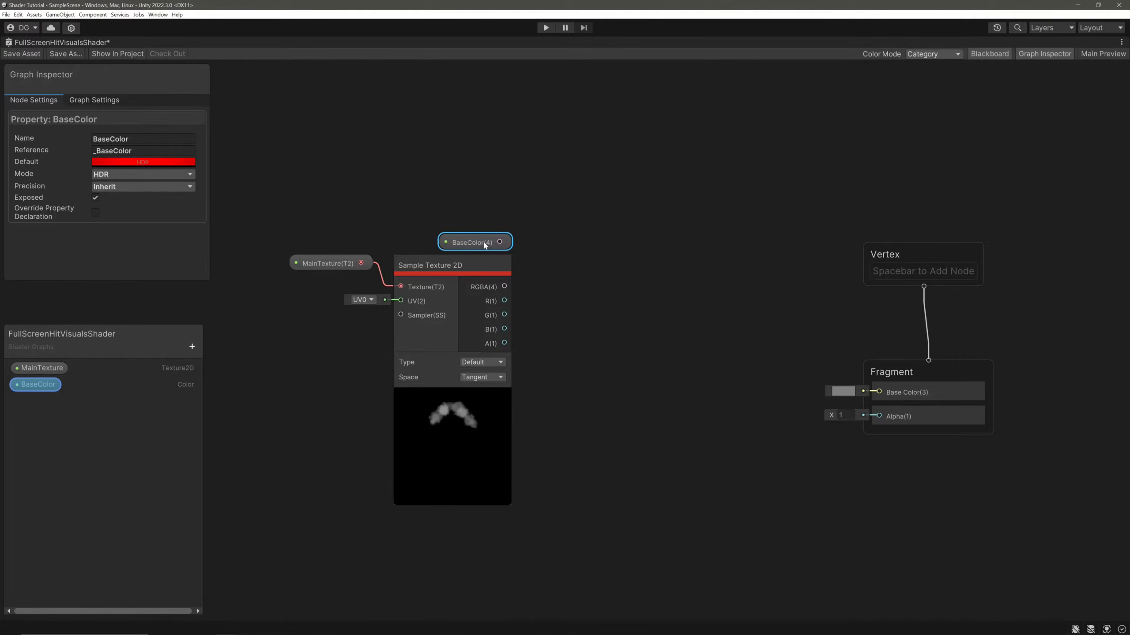
pyautogui.click(463, 262)
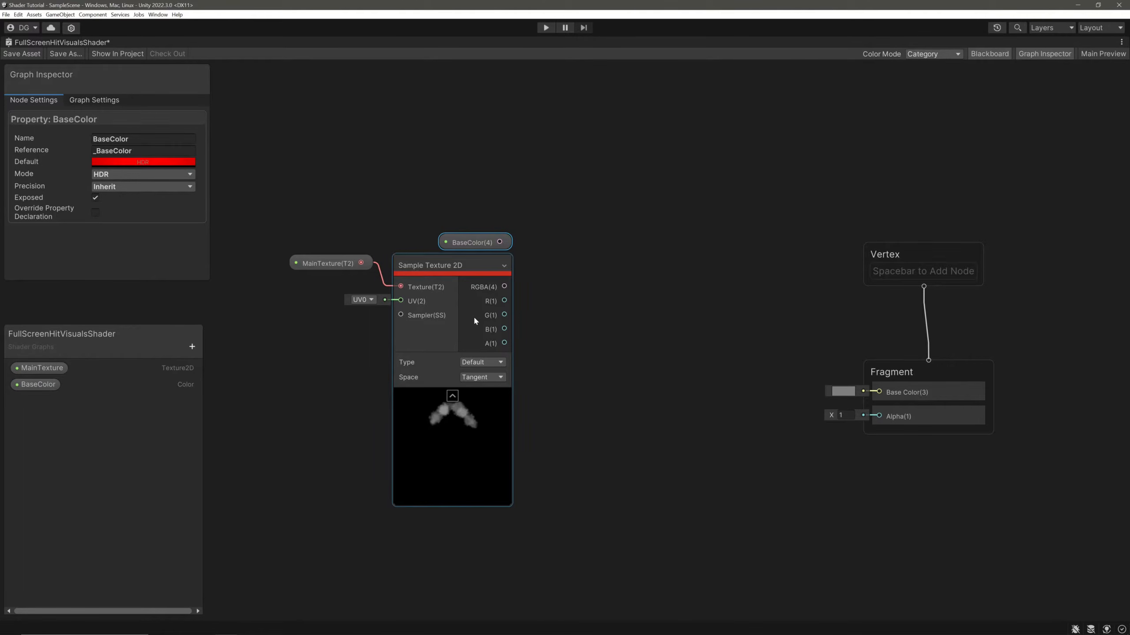
pyautogui.moveTo(500, 242); pyautogui.dragTo(642, 270)
pyautogui.write('mul')
pyautogui.press('Down')
pyautogui.press('Return')
pyautogui.moveTo(504, 285); pyautogui.dragTo(613, 302)
pyautogui.moveTo(655, 263); pyautogui.dragTo(583, 244)
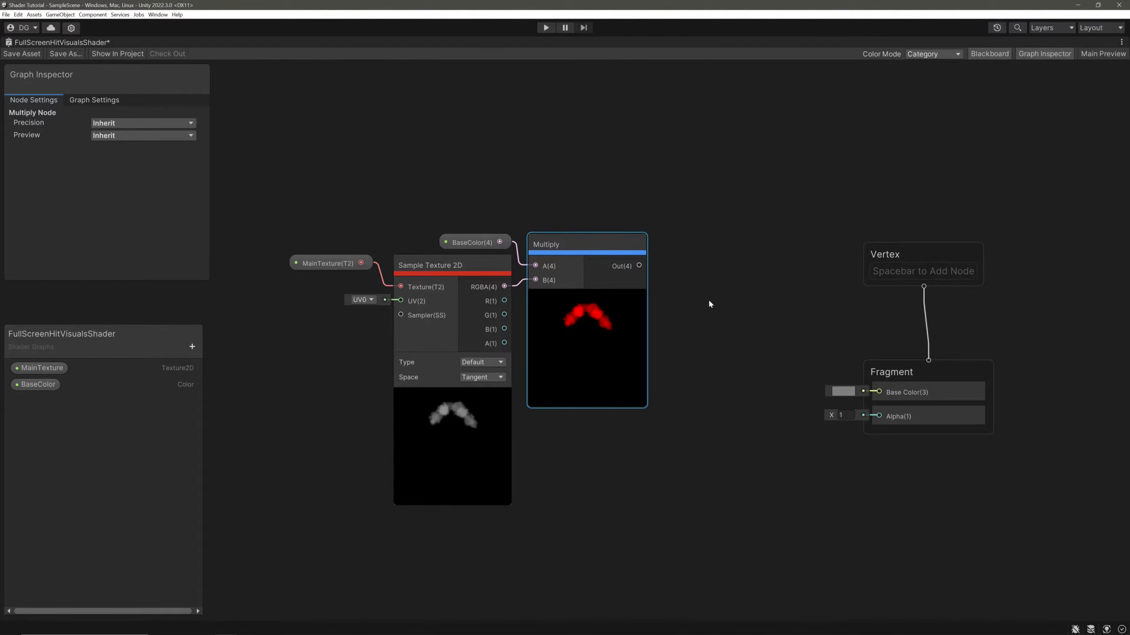
pyautogui.moveTo(639, 265); pyautogui.dragTo(893, 396)
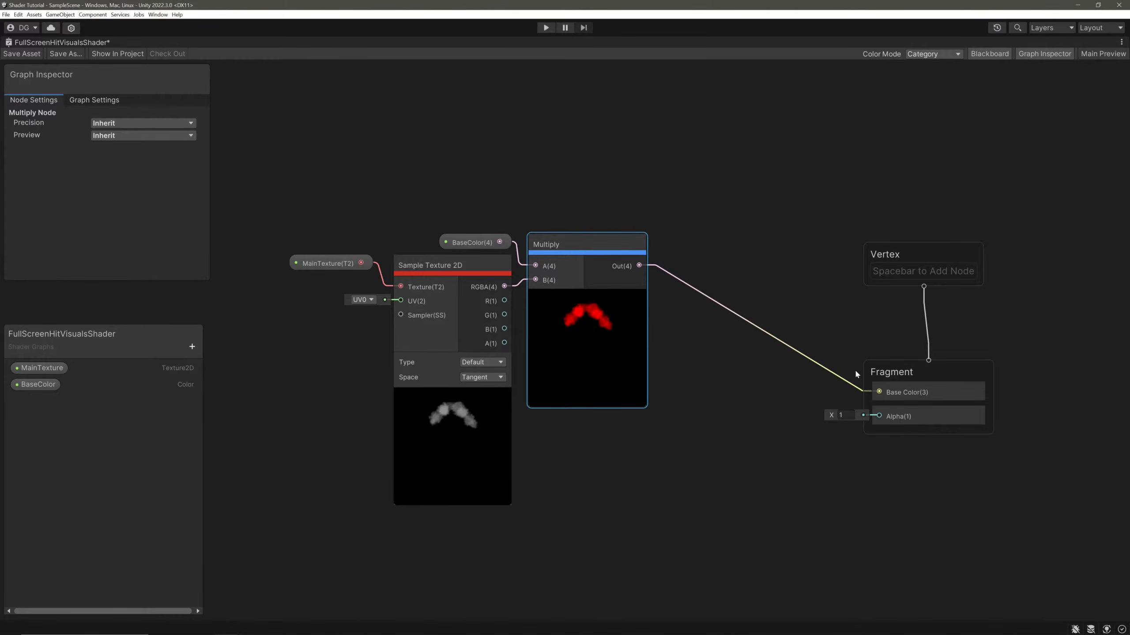
# Add a Float property named Alpha in Slider mode with a default of 1
pyautogui.click(192, 347)
pyautogui.click(230, 367)
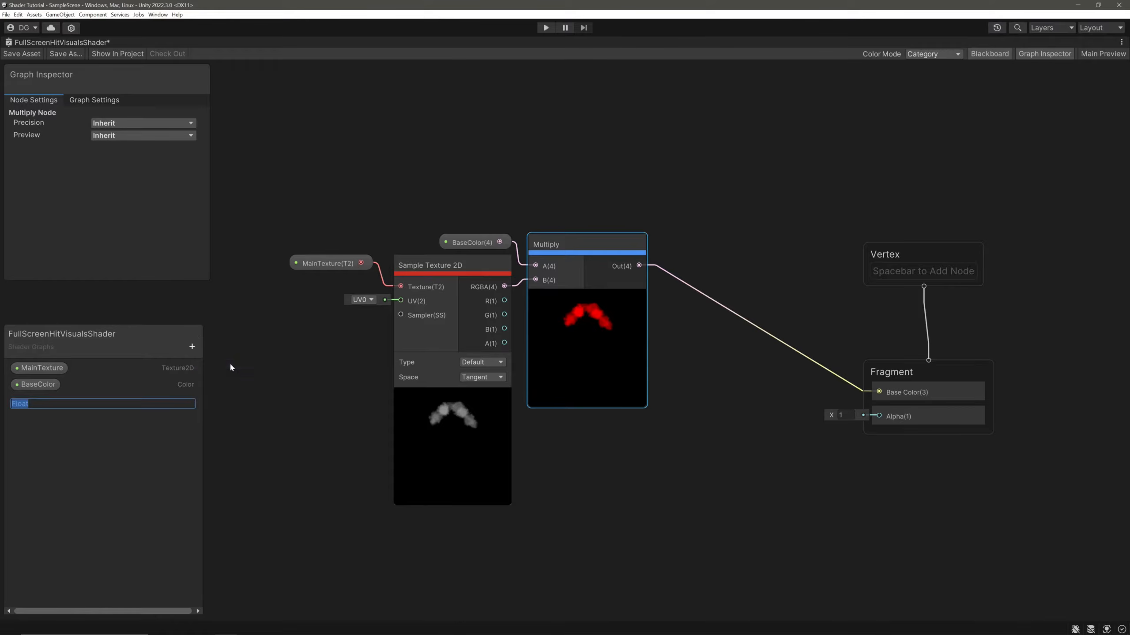
pyautogui.write('Alpha')
pyautogui.press('Return')
pyautogui.click(30, 401)
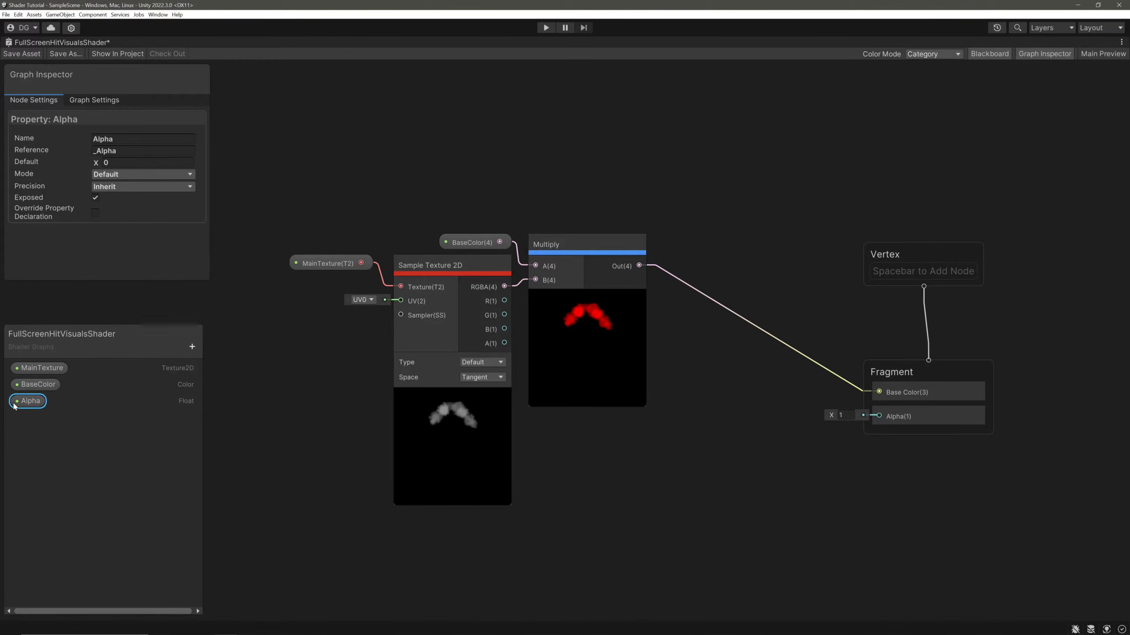
pyautogui.click(123, 175)
pyautogui.click(130, 195)
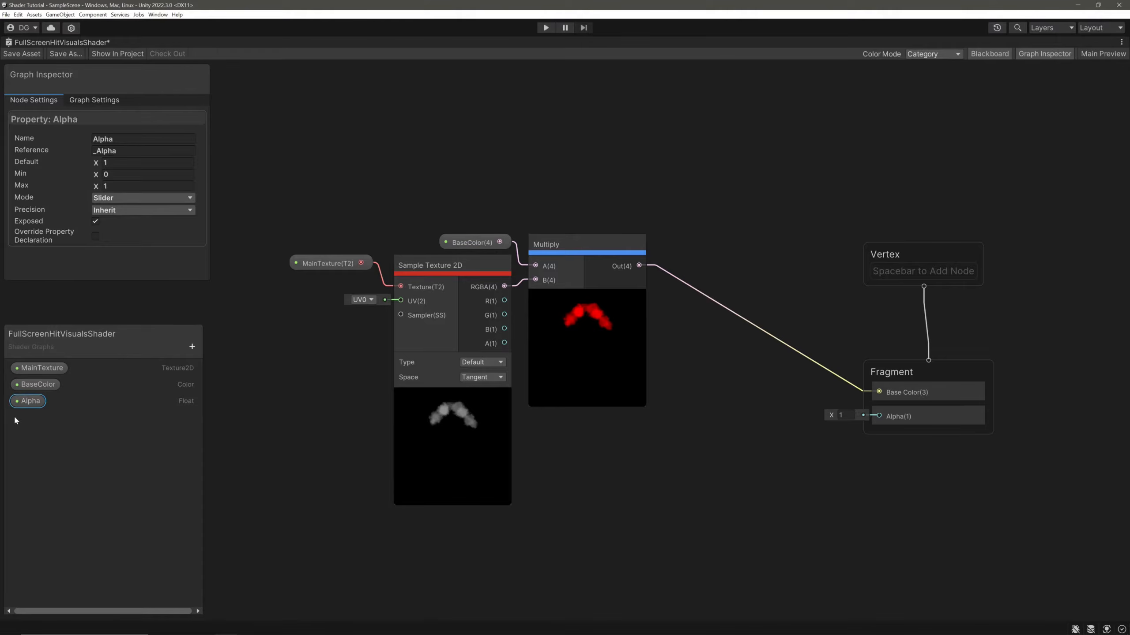
# Multiply the texture sample's RGBA output by an Alpha property node and connect the result to the Fragment's Alpha
pyautogui.moveTo(25, 406); pyautogui.dragTo(561, 454)
pyautogui.moveTo(471, 527)
pyautogui.mouseDown()
pyautogui.moveTo(502, 534)
pyautogui.moveTo(484, 525)
pyautogui.mouseUp()
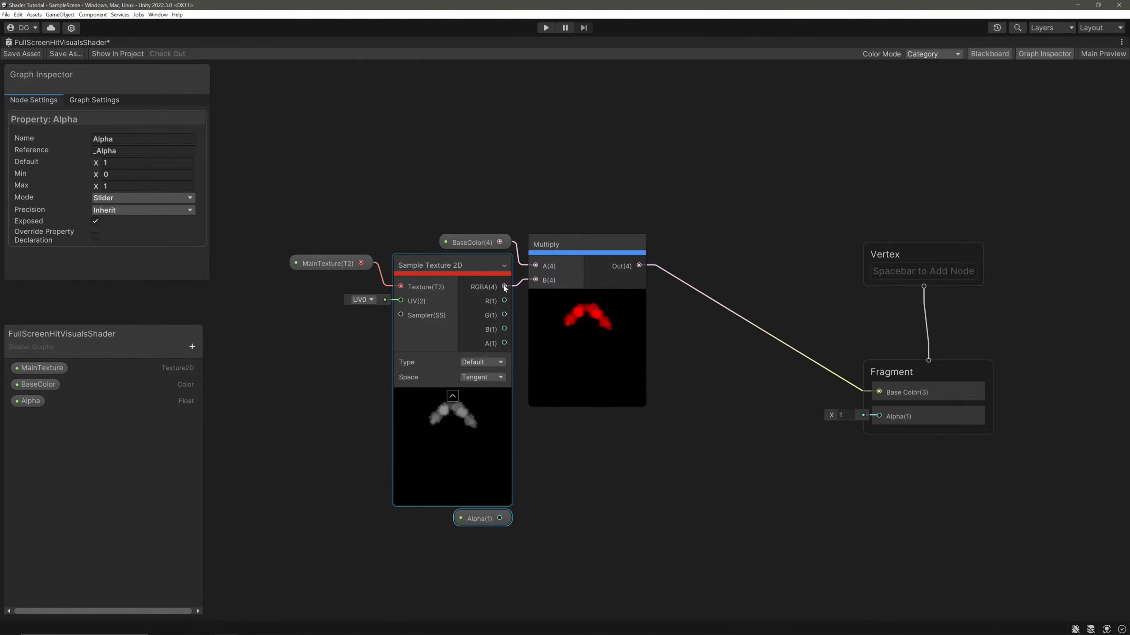
pyautogui.press('space')
pyautogui.write('mul')
pyautogui.press('Return')
pyautogui.moveTo(500, 519); pyautogui.dragTo(613, 504)
pyautogui.moveTo(638, 479); pyautogui.dragTo(561, 431)
pyautogui.moveTo(639, 443); pyautogui.dragTo(879, 417)
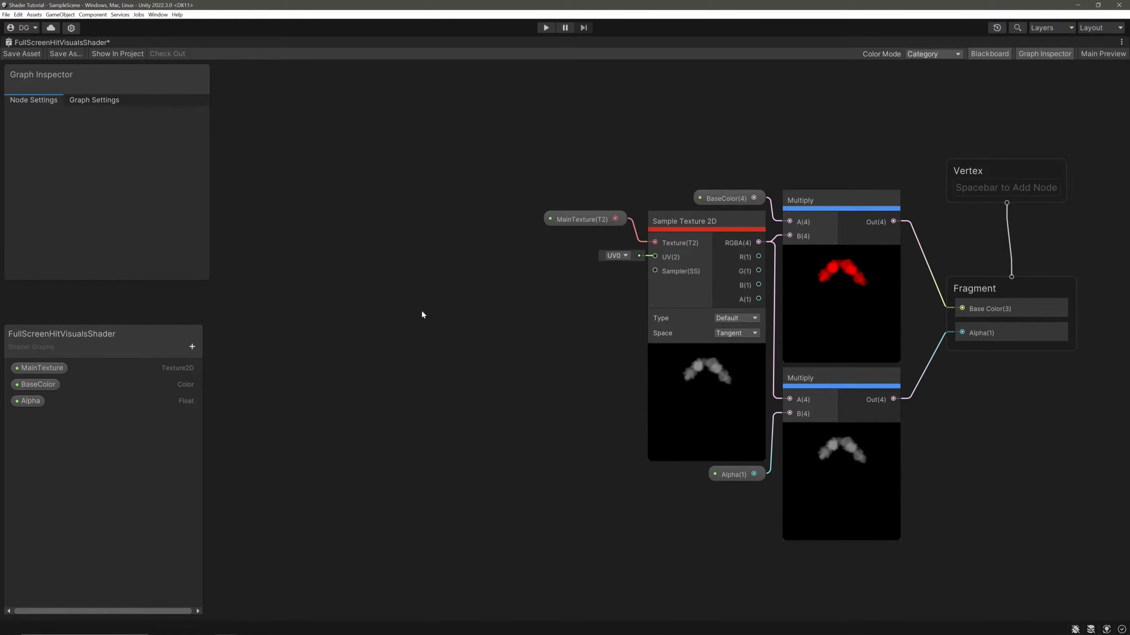
# Add a Rotate node and connect its output to the UV input of Sample Texture 2D
pyautogui.press('space')
pyautogui.write('rotat')
pyautogui.press('Return')
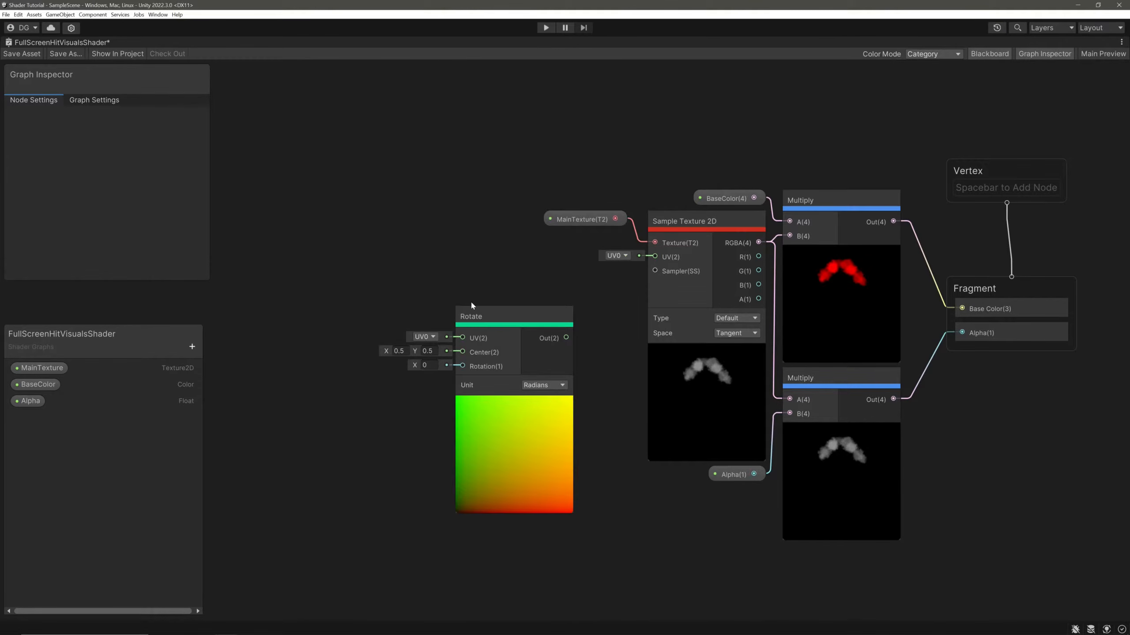
pyautogui.click(620, 320)
pyautogui.moveTo(565, 337); pyautogui.dragTo(656, 257)
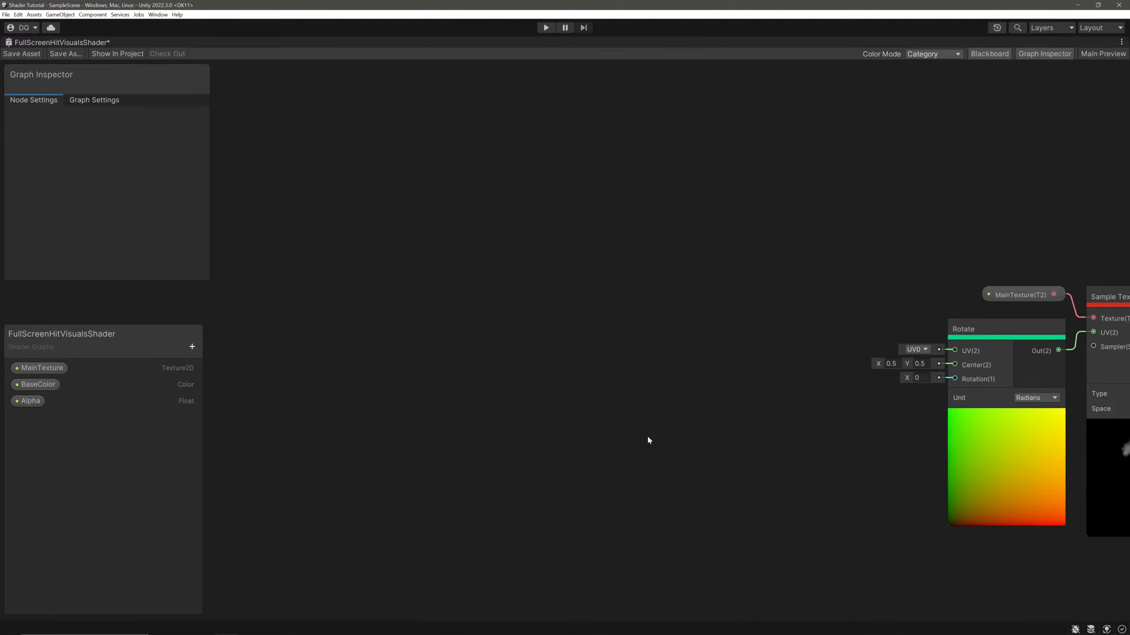
# Add two Vector3 properties named PlayerDirection and HitDirection
pyautogui.click(192, 346)
pyautogui.click(239, 397)
pyautogui.write('PlayerDirection')
pyautogui.press('Return')
pyautogui.click(192, 347)
pyautogui.click(245, 378)
pyautogui.write('HitDirection')
pyautogui.press('Return')
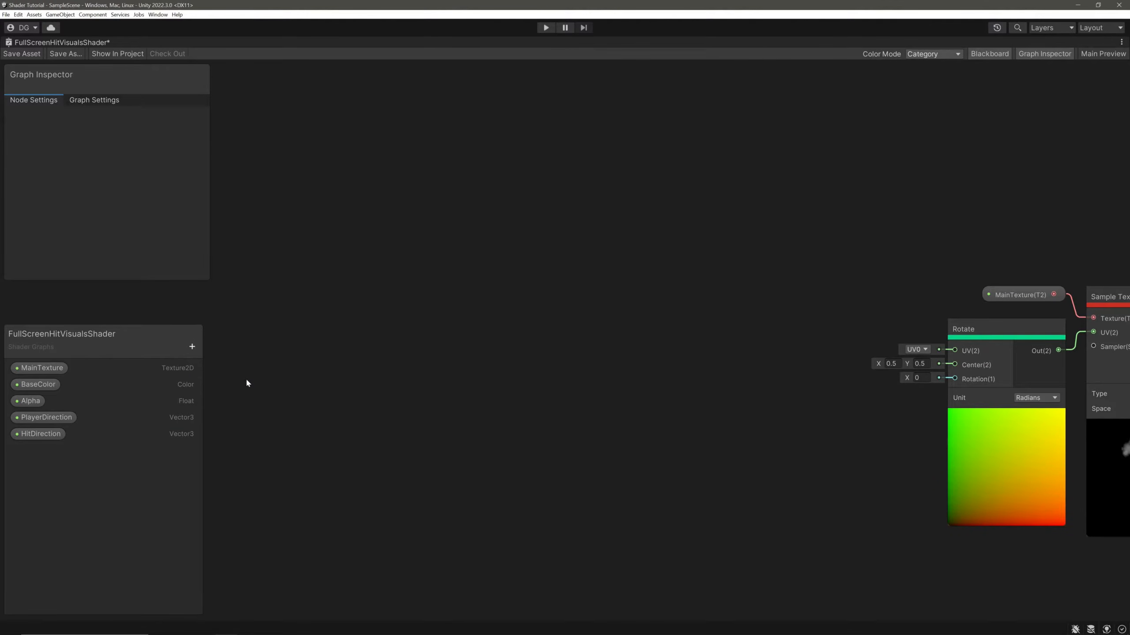
# Place PlayerDirection and HitDirection in the graph and connect them to inputs A and B of a new Dot Product node
pyautogui.moveTo(40, 417); pyautogui.dragTo(286, 231)
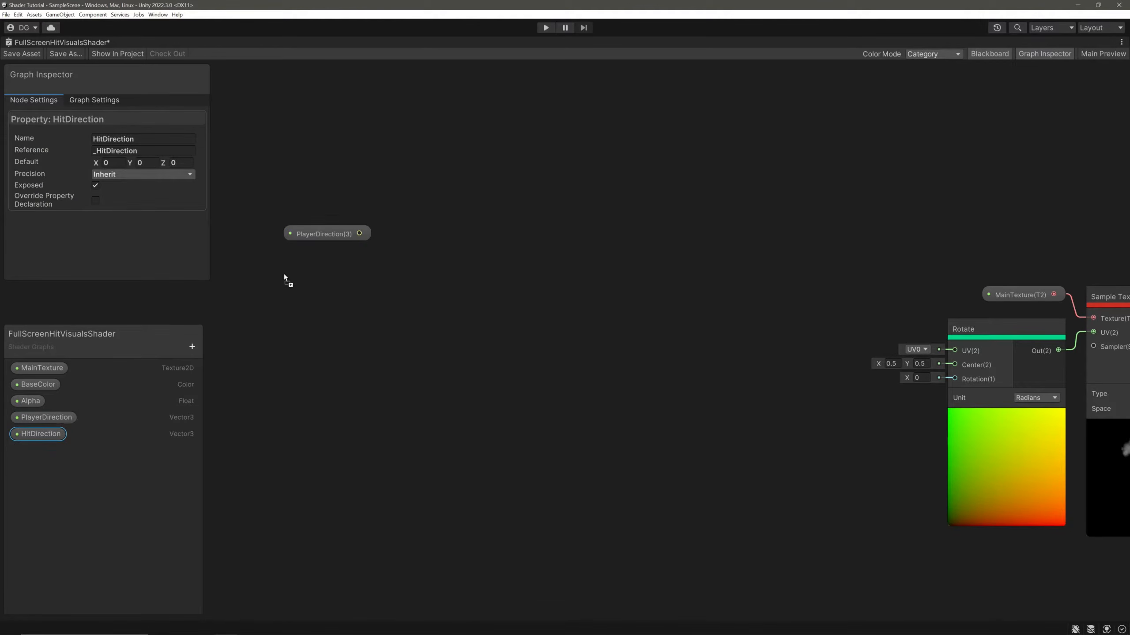
pyautogui.moveTo(275, 277); pyautogui.dragTo(319, 290)
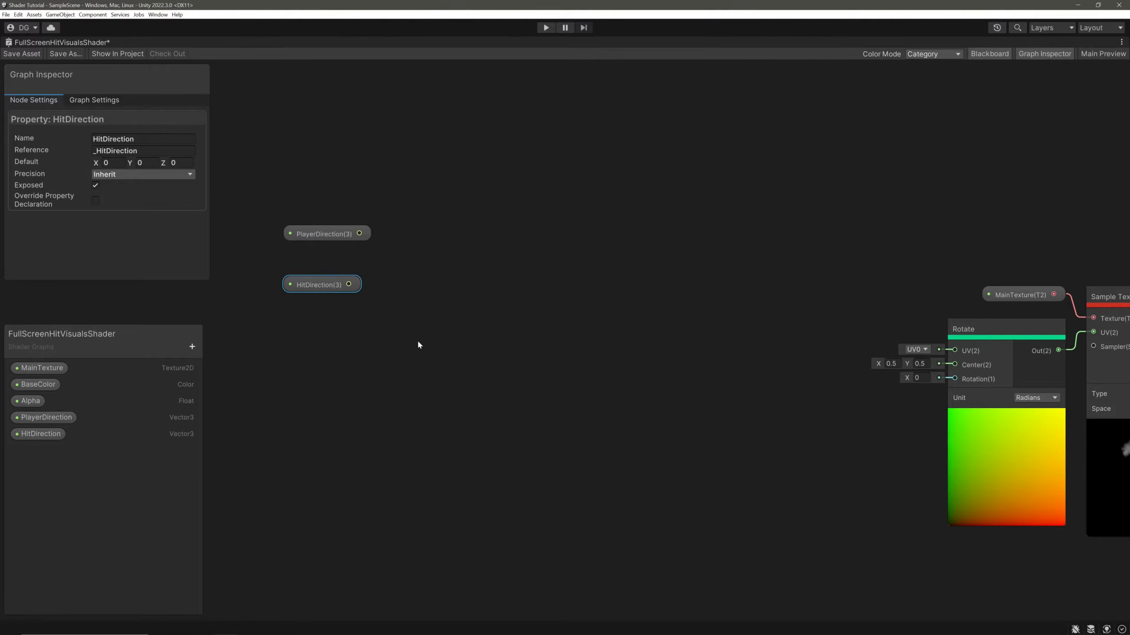
pyautogui.click(454, 246)
pyautogui.press('space')
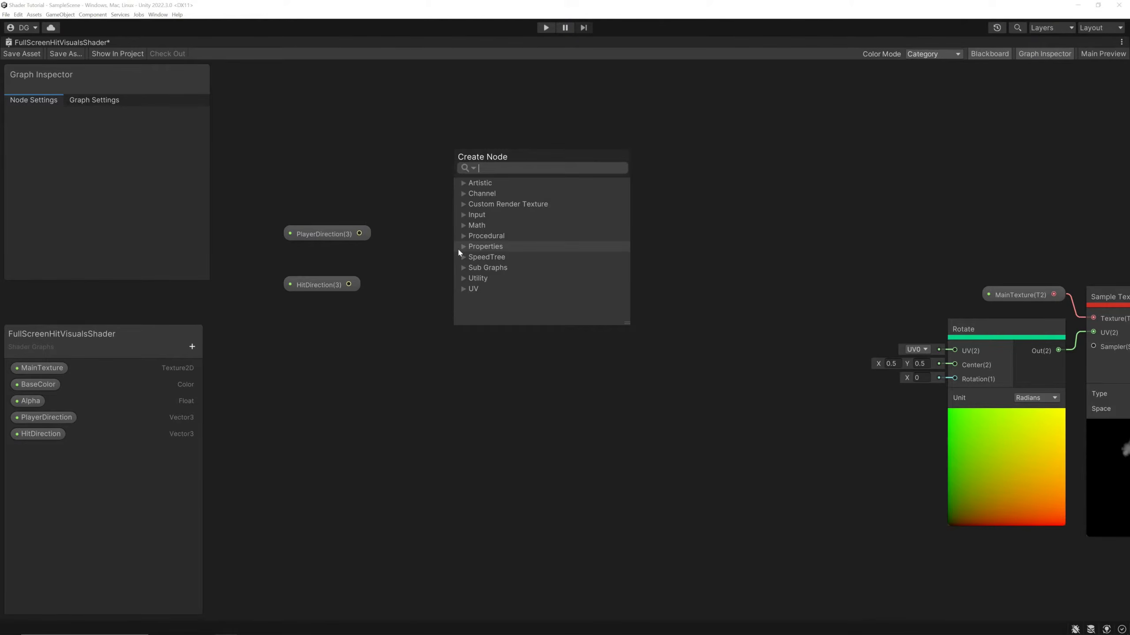
pyautogui.write('dot')
pyautogui.press('Return')
pyautogui.click(493, 242)
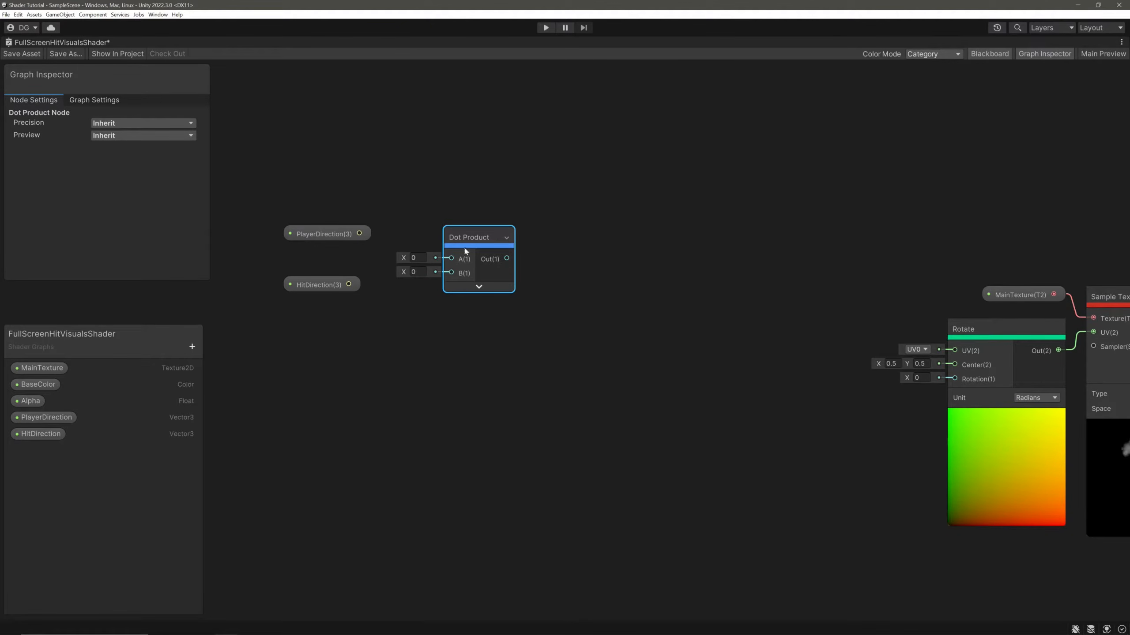
pyautogui.moveTo(359, 233); pyautogui.dragTo(451, 259)
pyautogui.moveTo(349, 284); pyautogui.dragTo(424, 235)
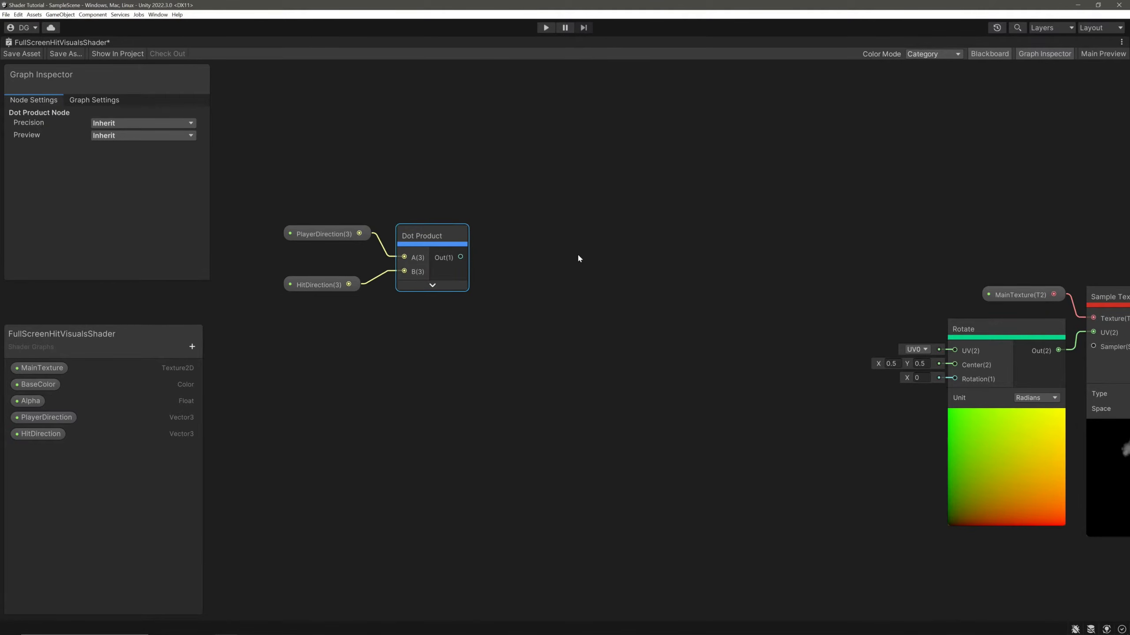